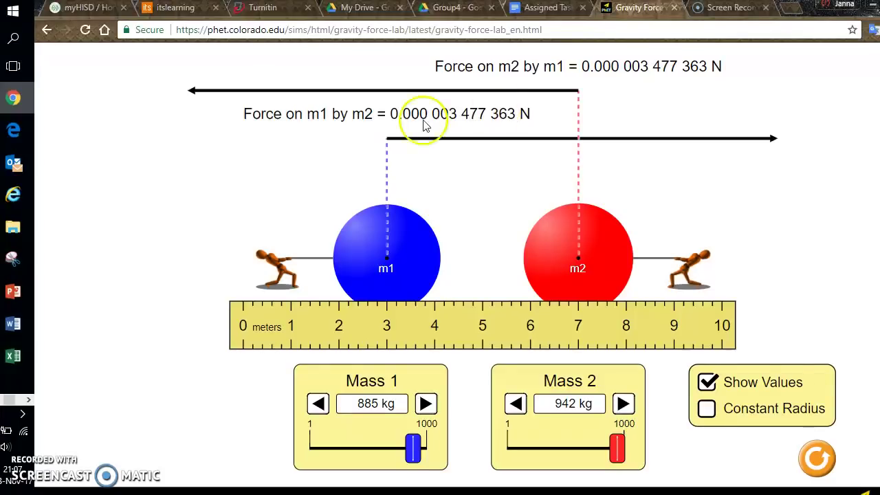
Switch to the Book1 workbook and select F2, the first Distance squared cell
click(12, 357)
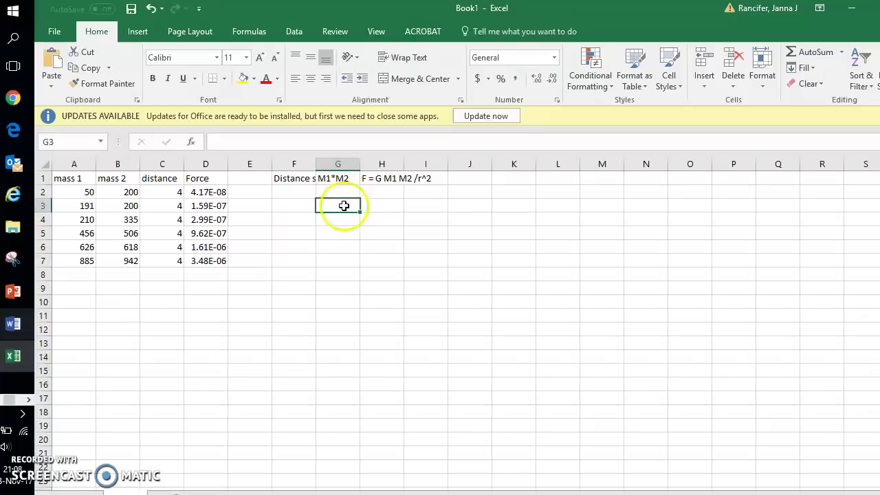
click(302, 190)
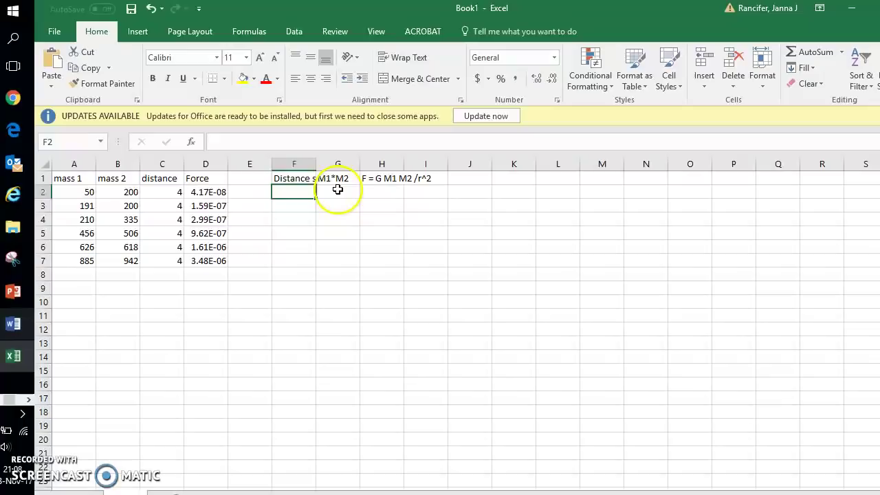
Cancel the mistaken formula in F2 and check the Distance squared heading in F1
text(=)
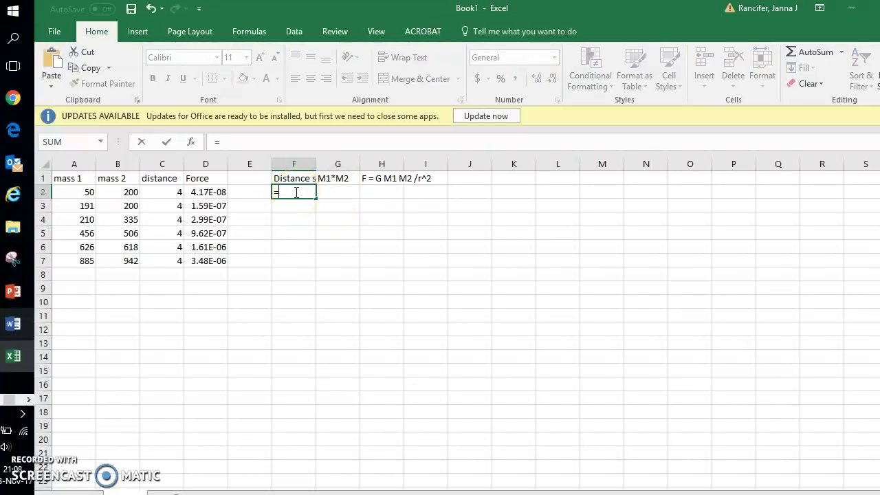
click(288, 179)
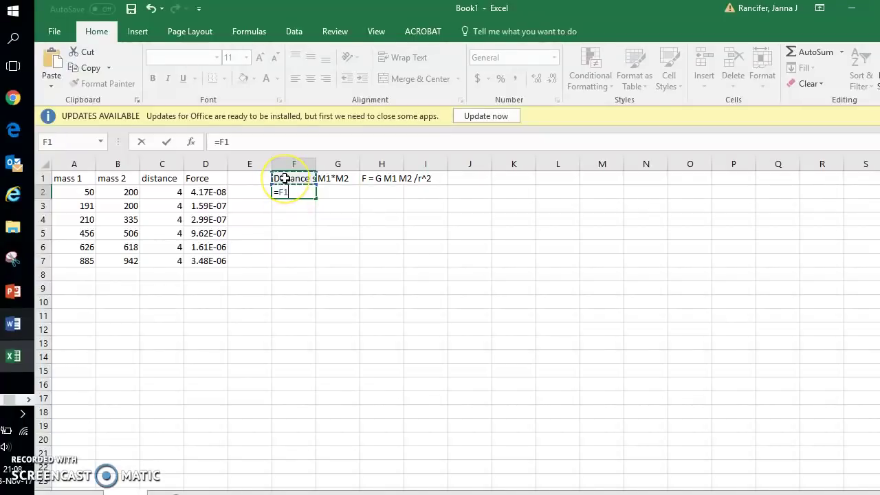
key(Escape)
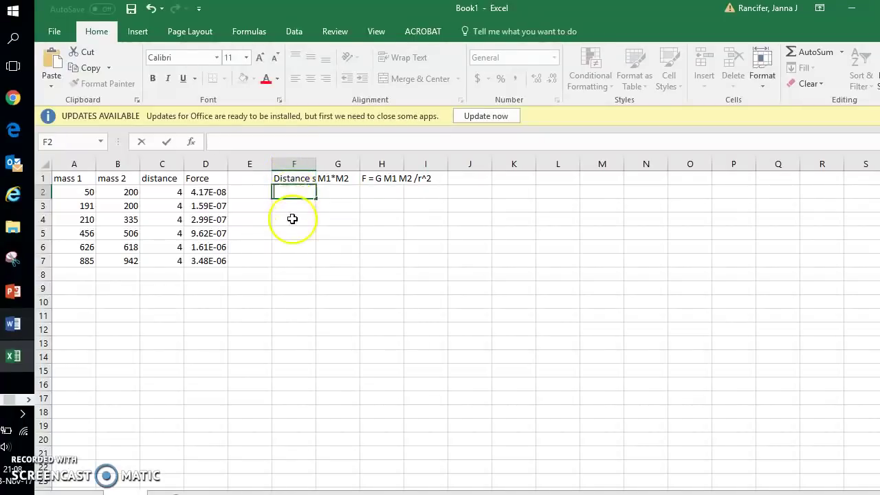
click(291, 217)
click(294, 164)
click(294, 191)
click(294, 177)
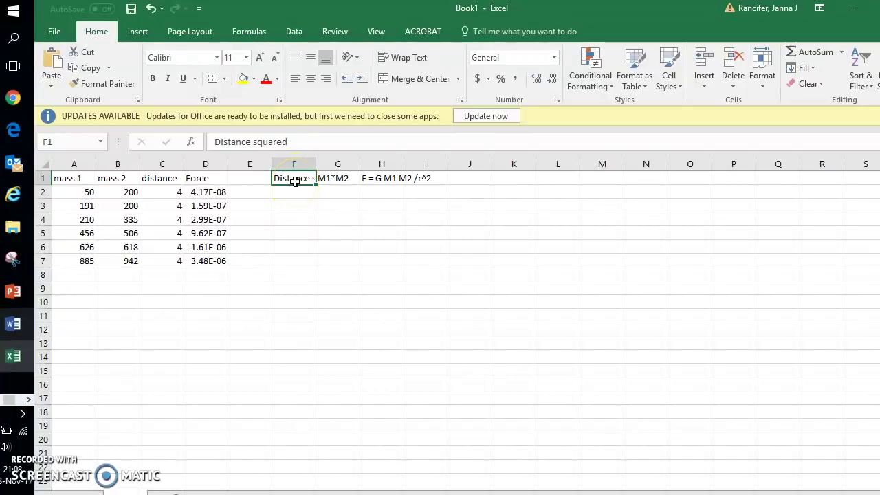
click(297, 192)
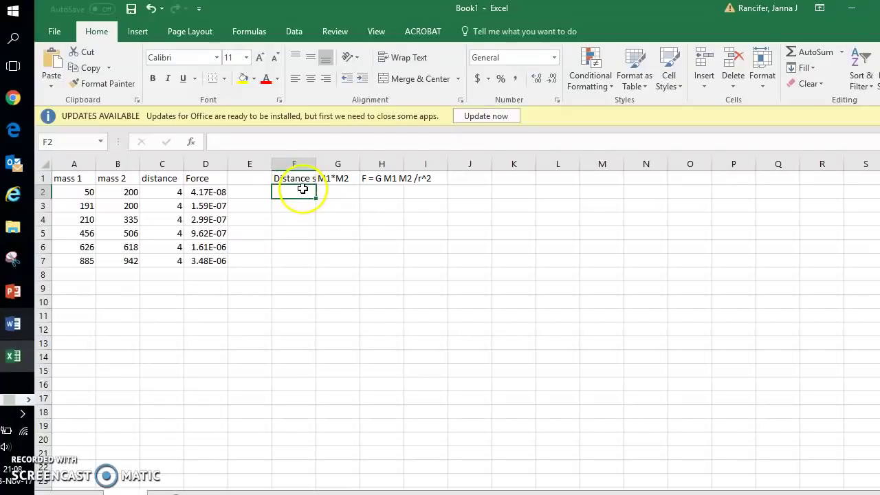
Enter =C2^2 in F2 and fill it down through F7
text(=)
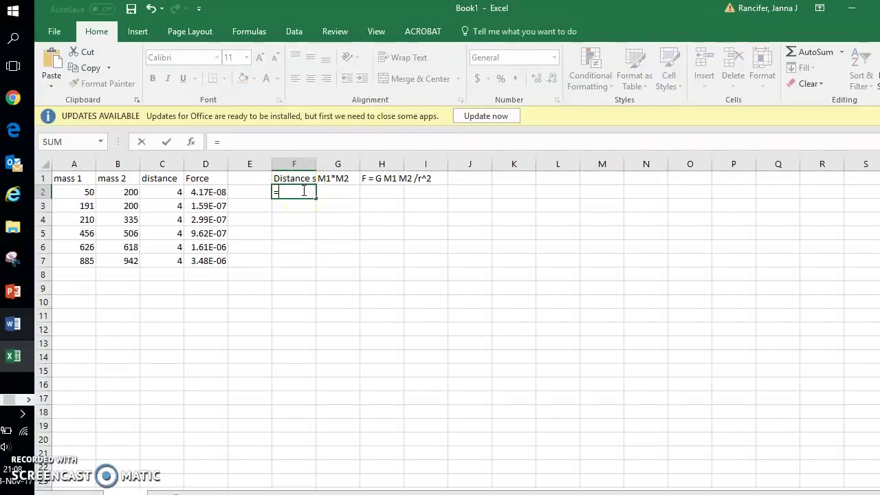
click(159, 191)
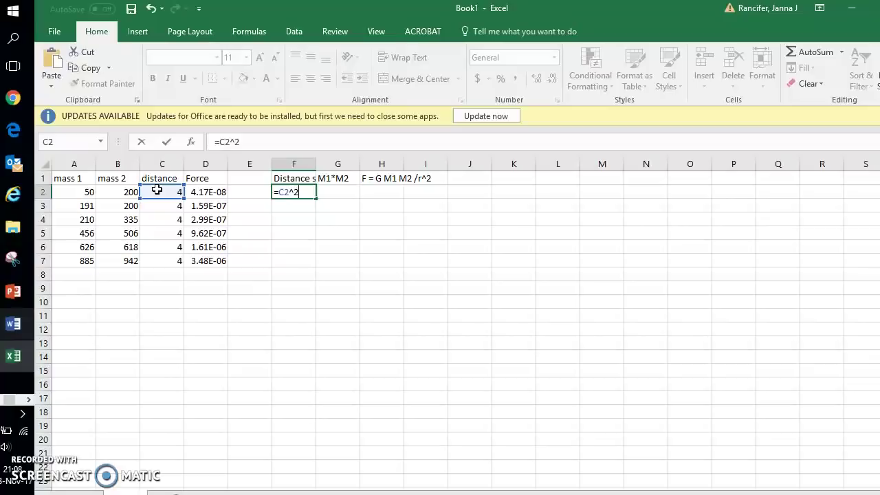
key(Return)
click(293, 194)
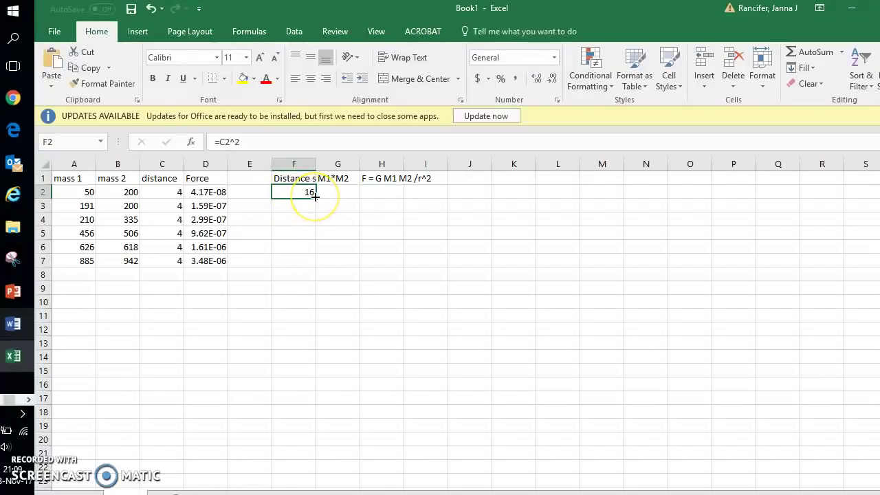
drag(315, 196, 310, 270)
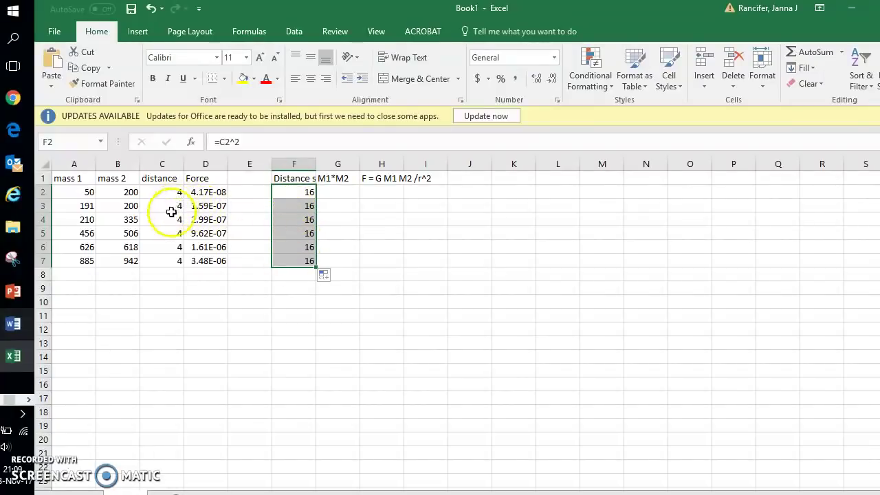
Verify the copied squaring formulas in F3 through F7, each giving 16
click(287, 211)
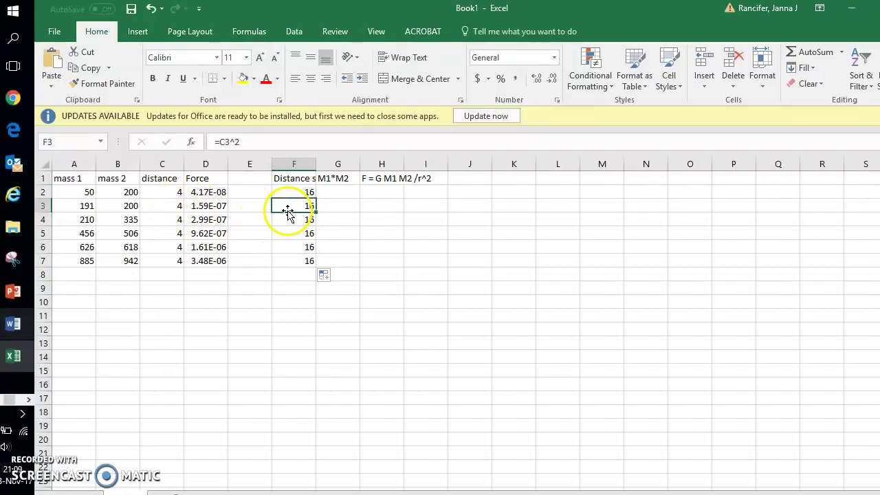
click(289, 221)
click(294, 238)
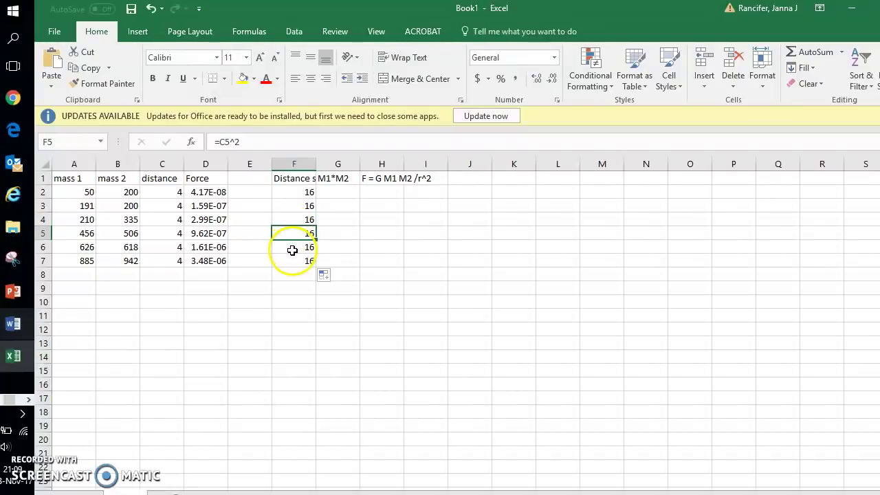
click(291, 249)
click(287, 262)
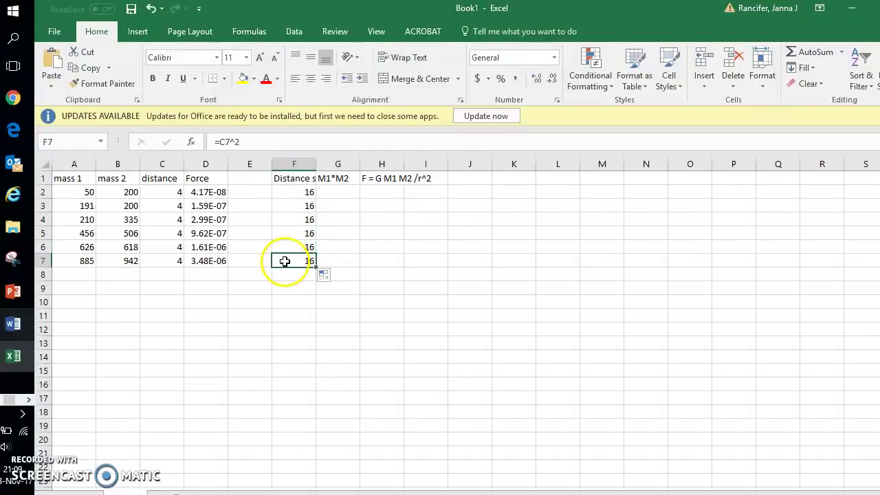
click(349, 193)
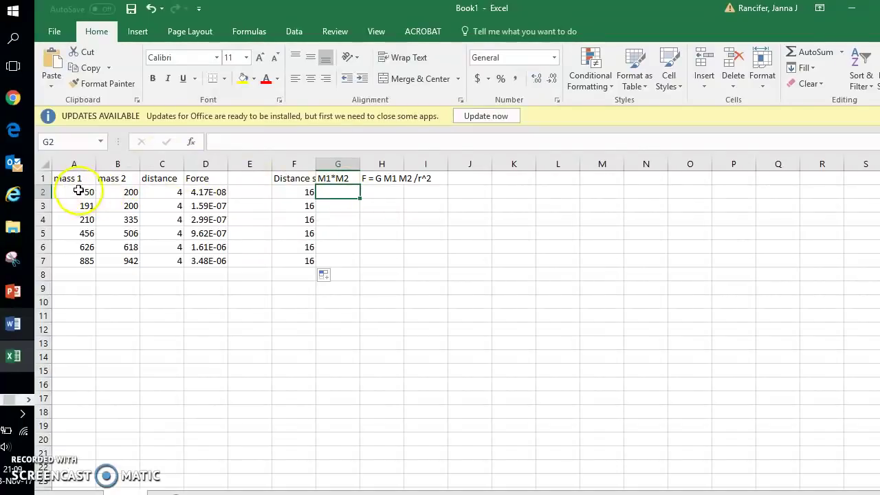
Enter the product formula =A2*B2 in G2 under the M1*M2 heading
click(334, 179)
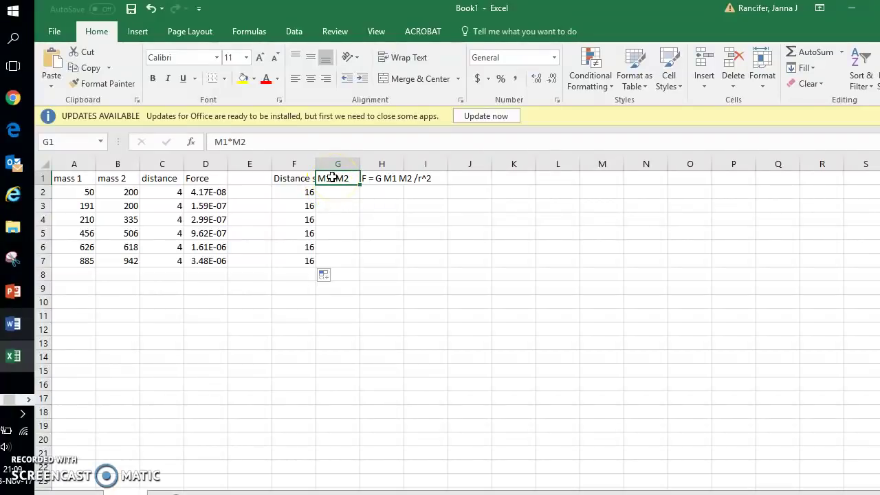
click(329, 192)
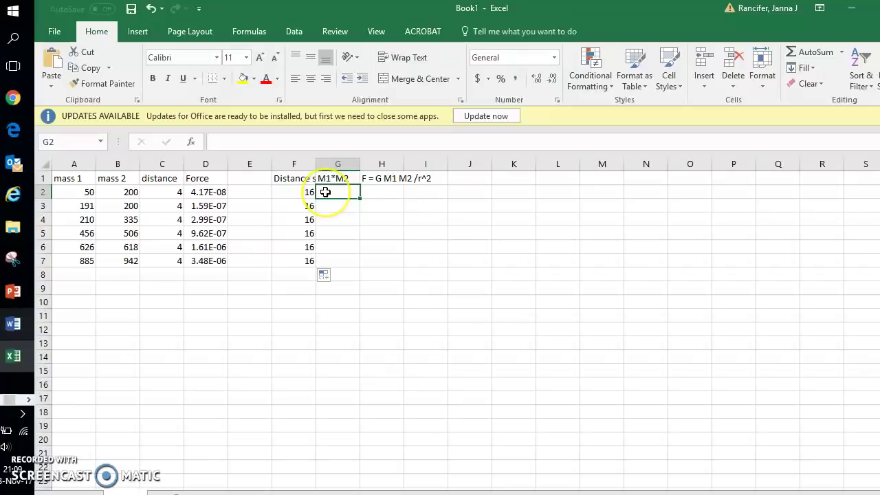
text(=)
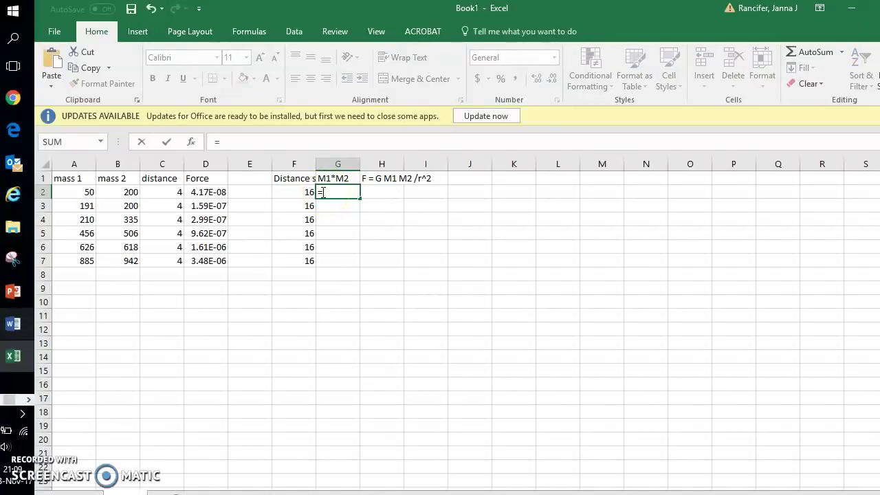
click(76, 192)
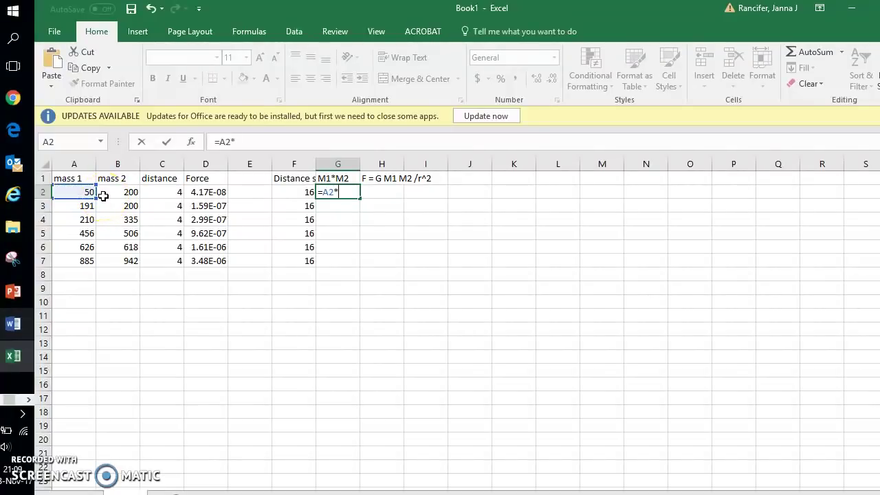
click(112, 192)
click(113, 193)
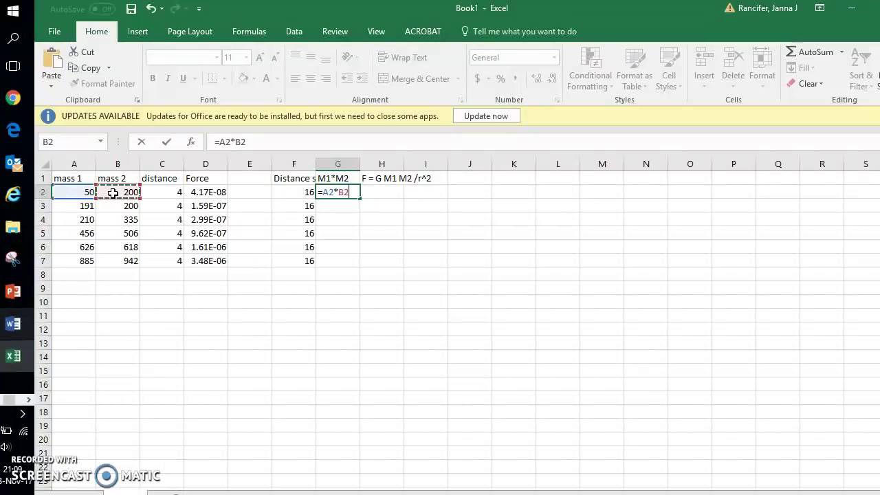
click(113, 192)
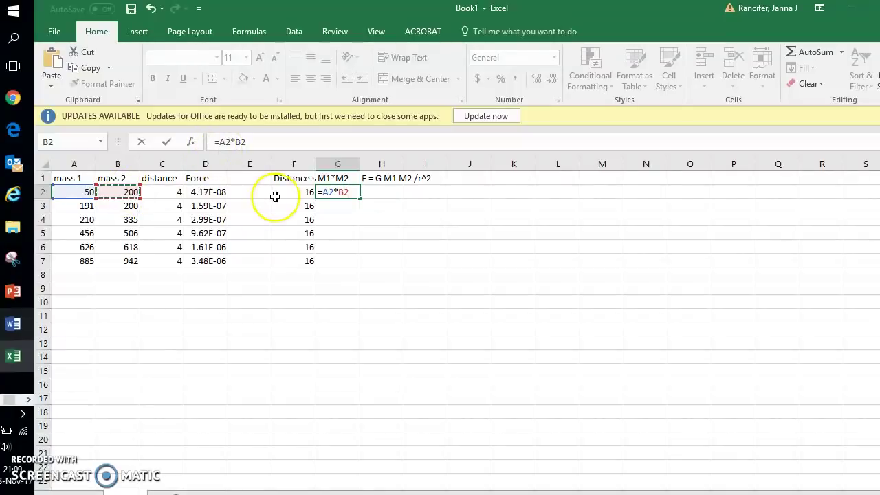
key(Return)
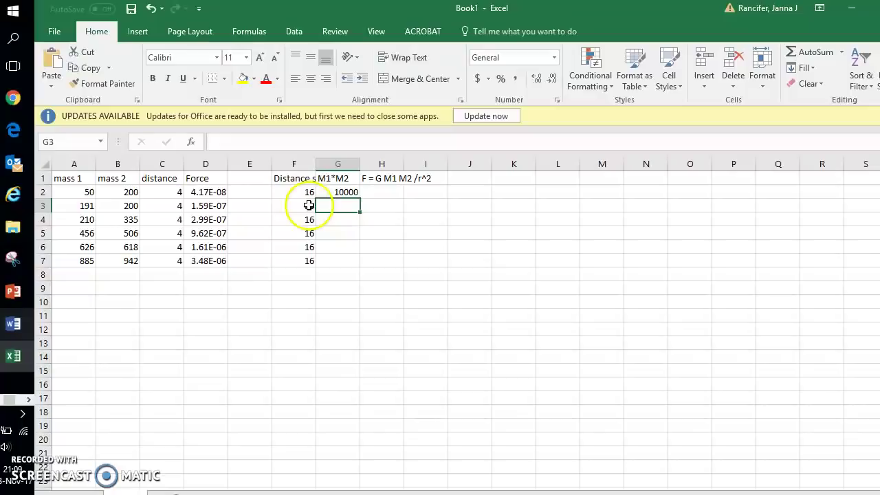
Fill the G2 product formula down through G7 and check the last row
click(332, 191)
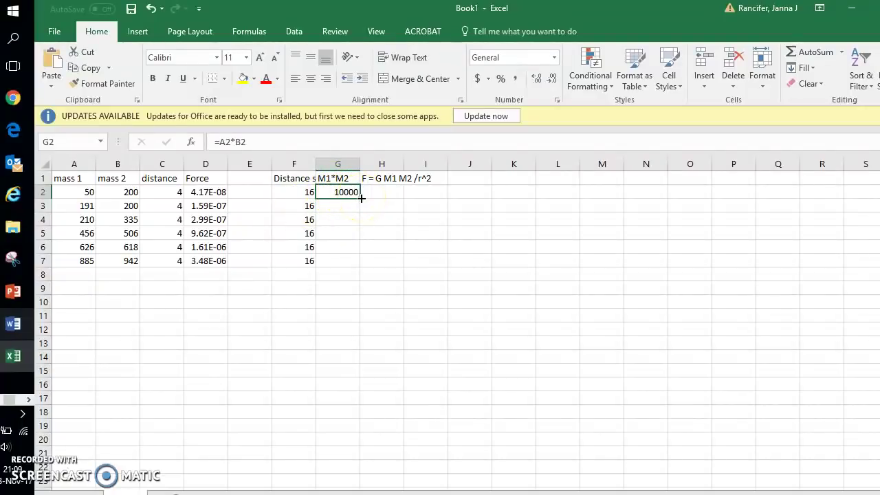
drag(361, 198, 357, 268)
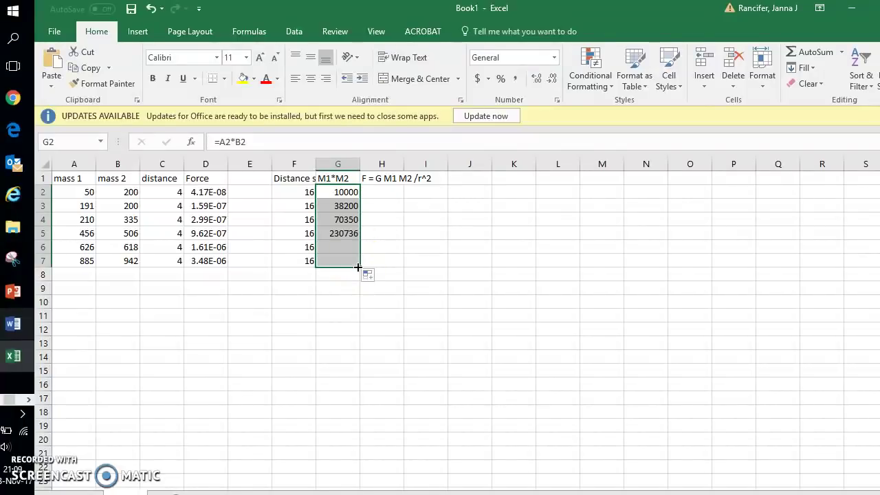
drag(337, 191, 342, 256)
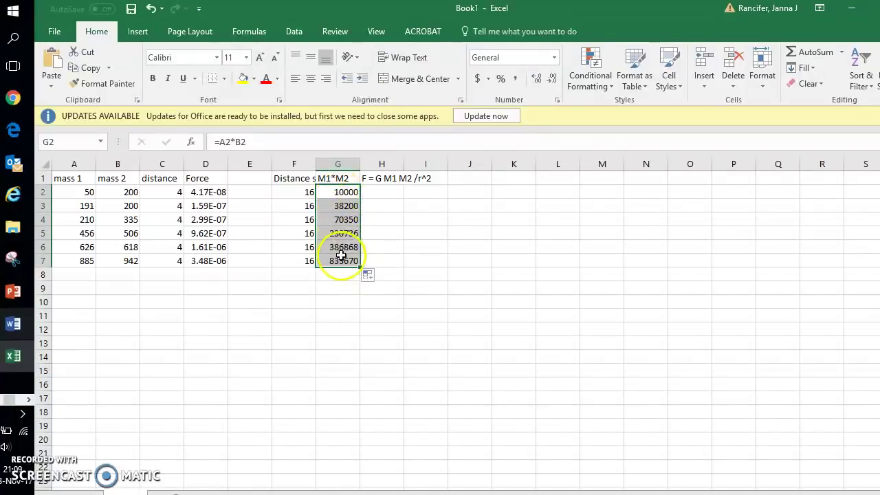
click(350, 206)
click(349, 261)
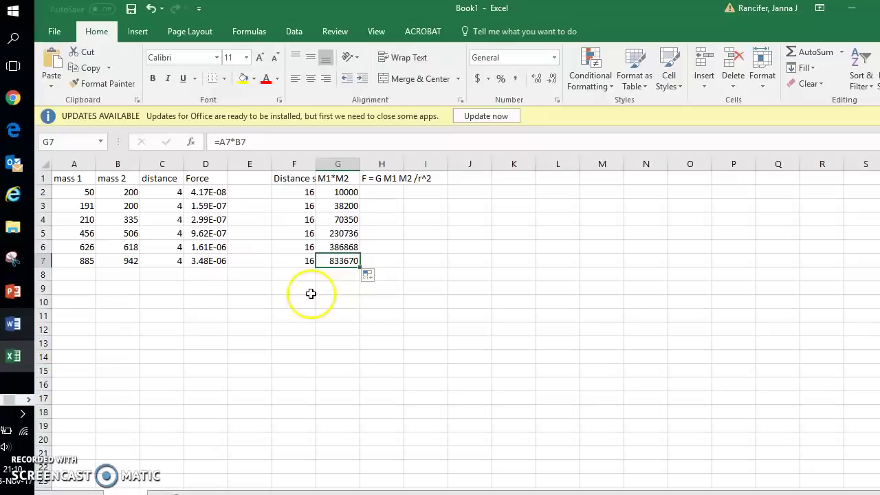
Review and edit the F = G M1 M2 /r^2 heading in H1
click(395, 192)
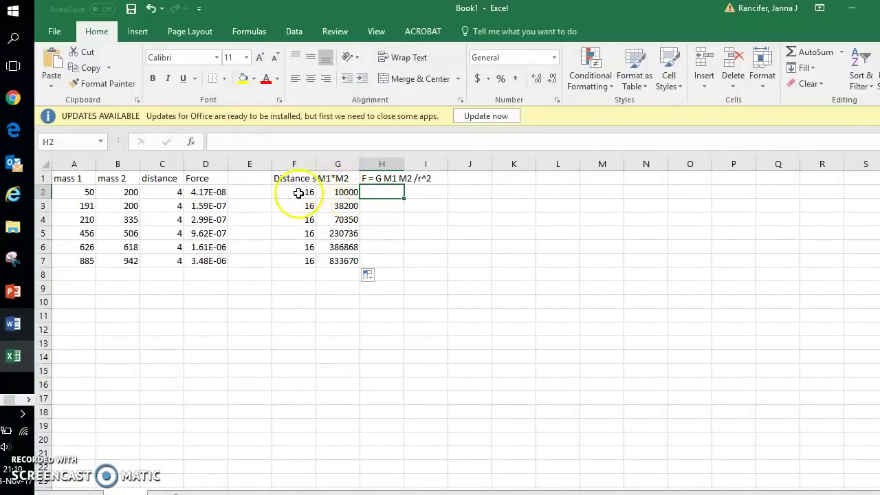
click(381, 178)
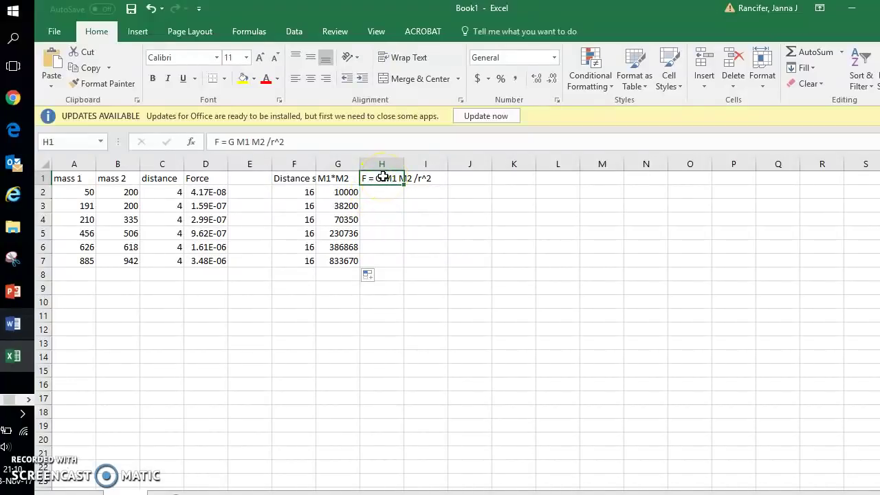
double_click(232, 142)
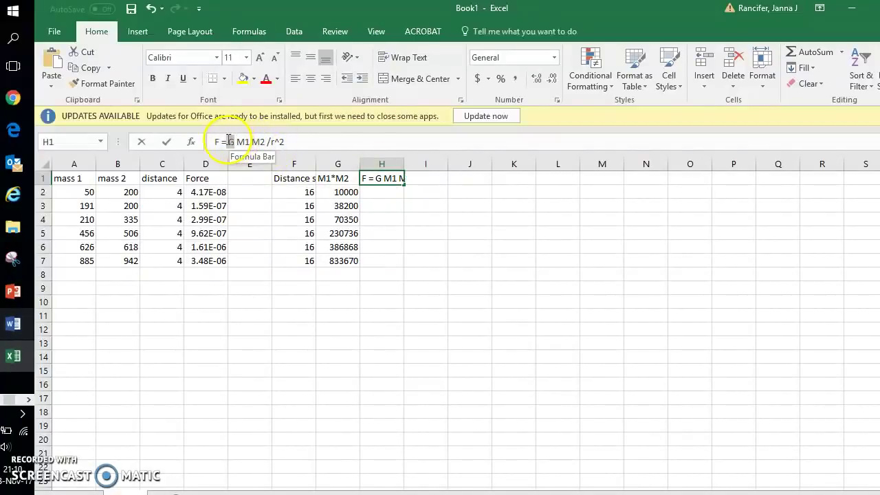
click(375, 194)
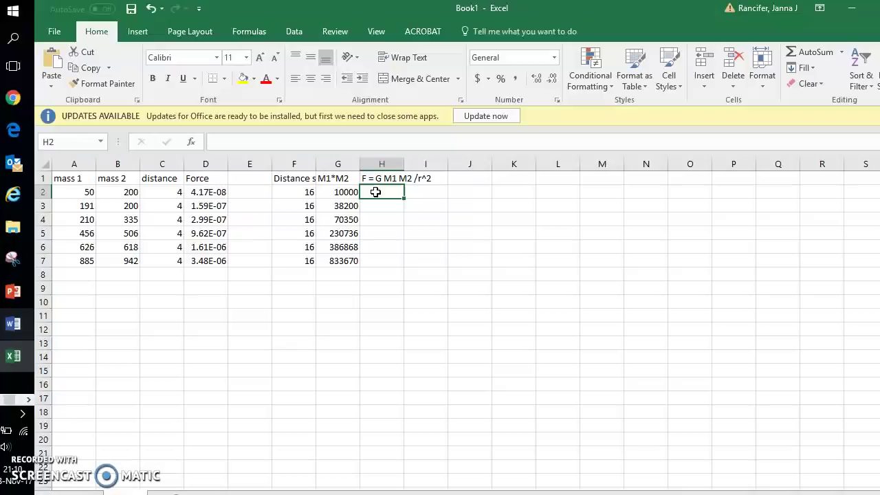
Enter =G2/F2 in H2 and fill it down through H7
double_click(375, 192)
text(=)
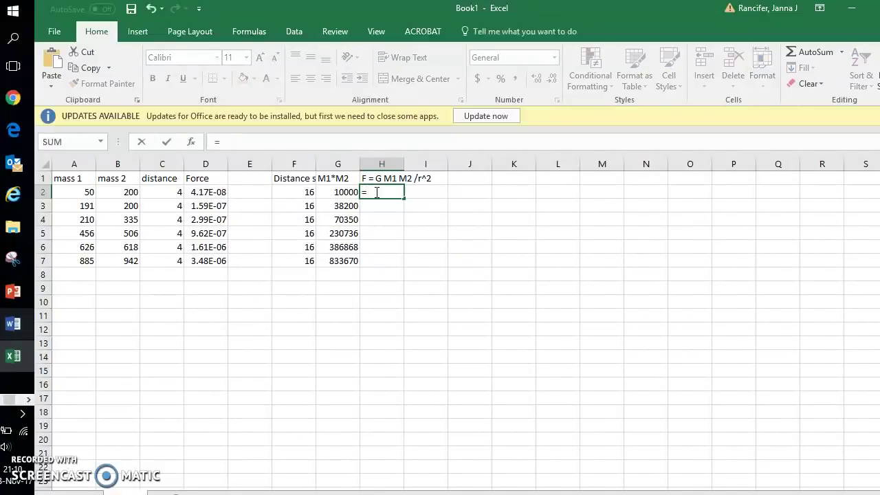
click(336, 191)
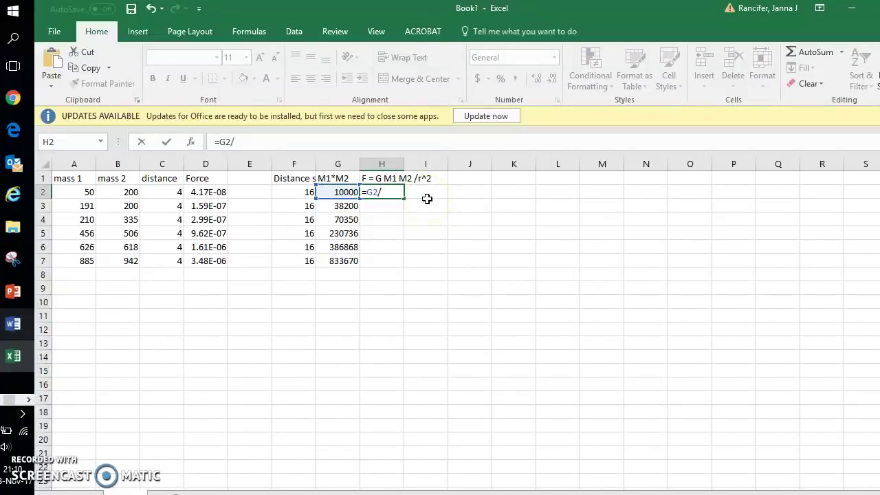
click(305, 193)
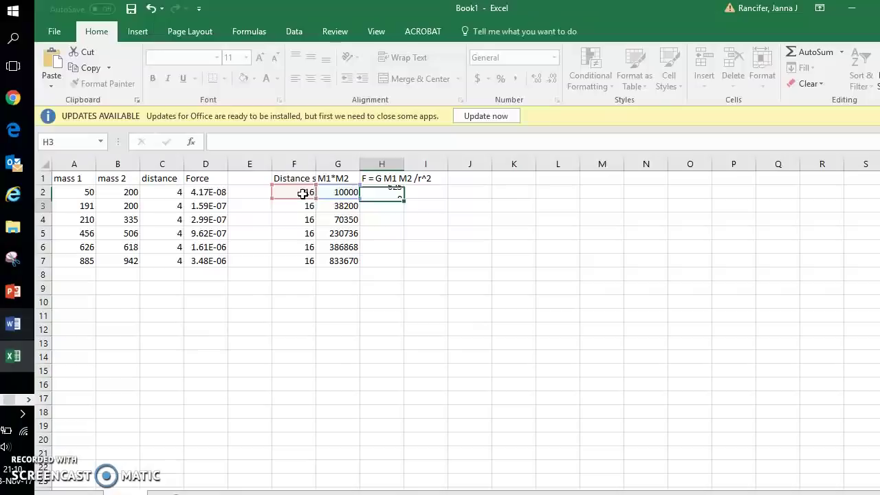
key(Return)
click(388, 194)
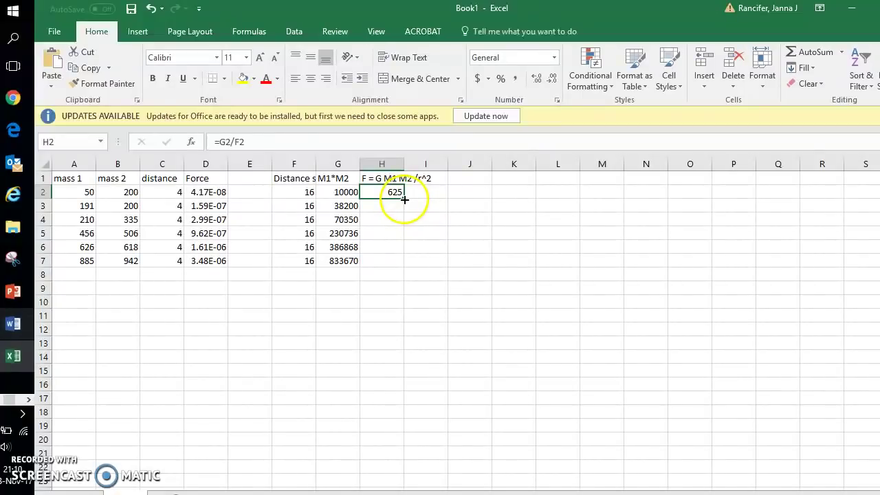
drag(404, 199, 405, 268)
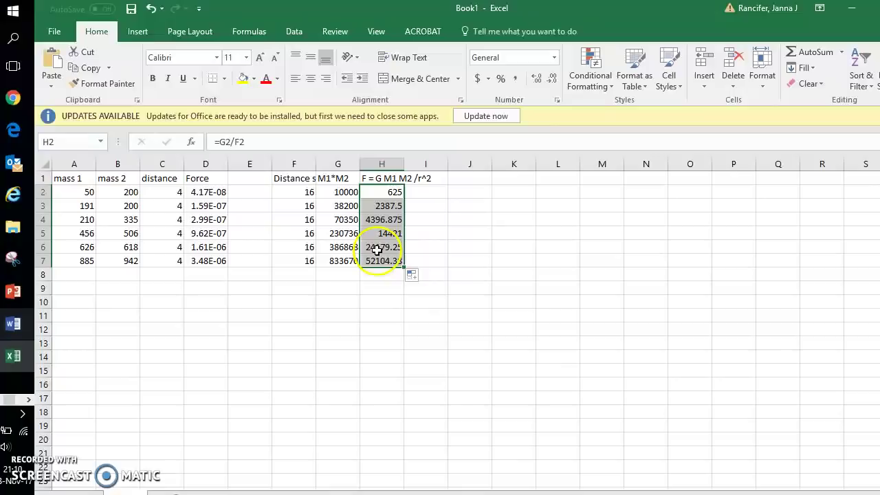
click(429, 219)
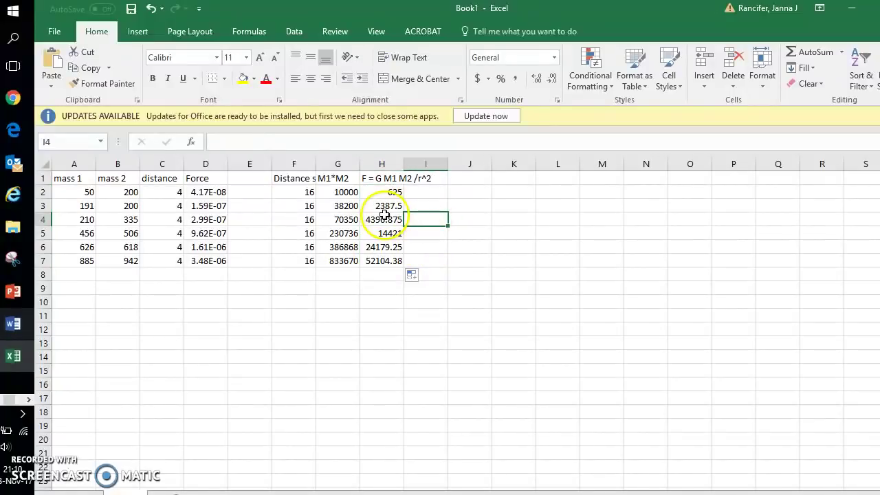
click(210, 189)
click(385, 190)
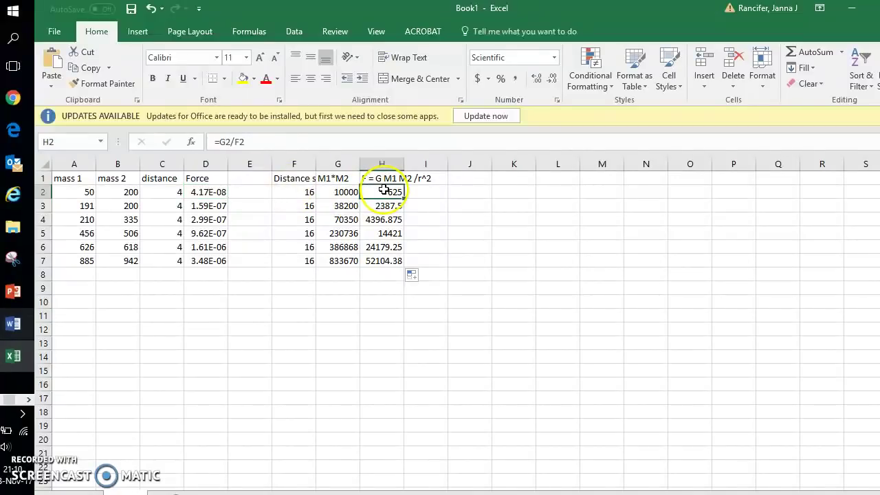